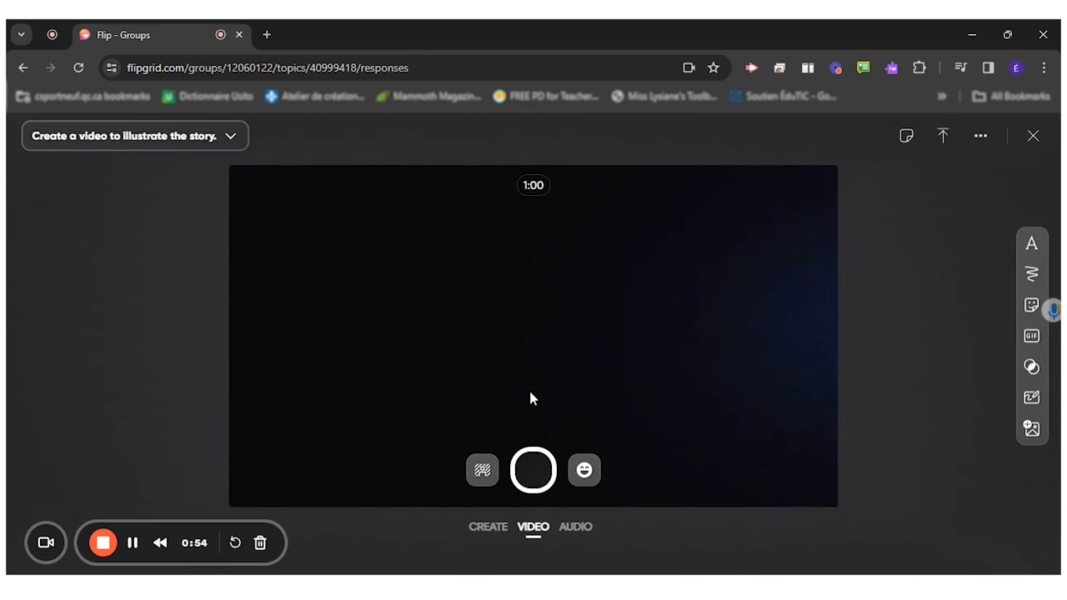
Apply the Pink Paper backdrop from the second page of backdrops
left_click(486, 469)
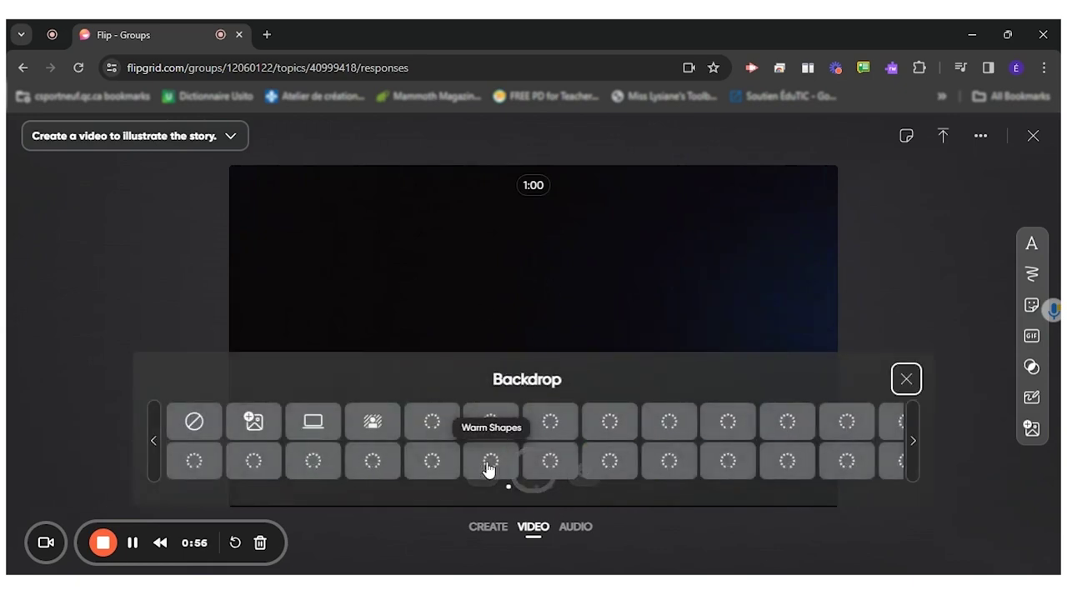
left_click(915, 456)
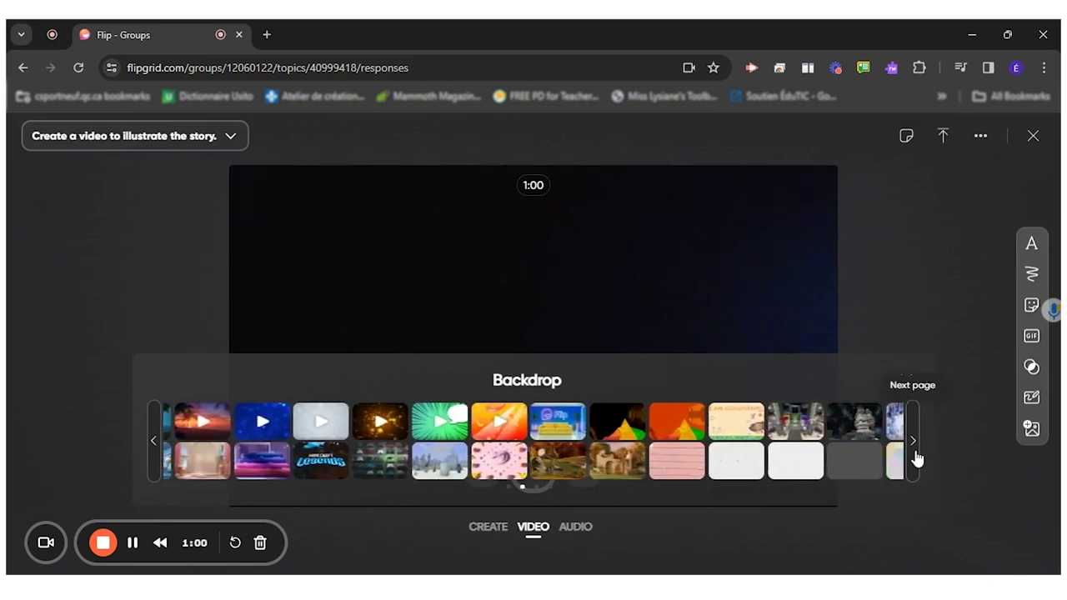
left_click(680, 469)
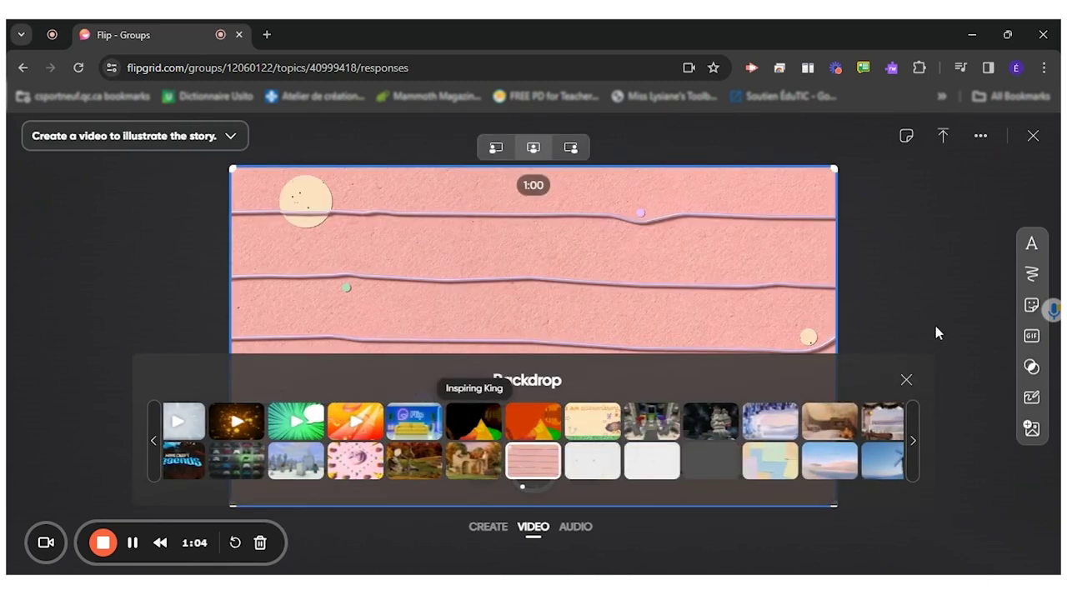
left_click(906, 379)
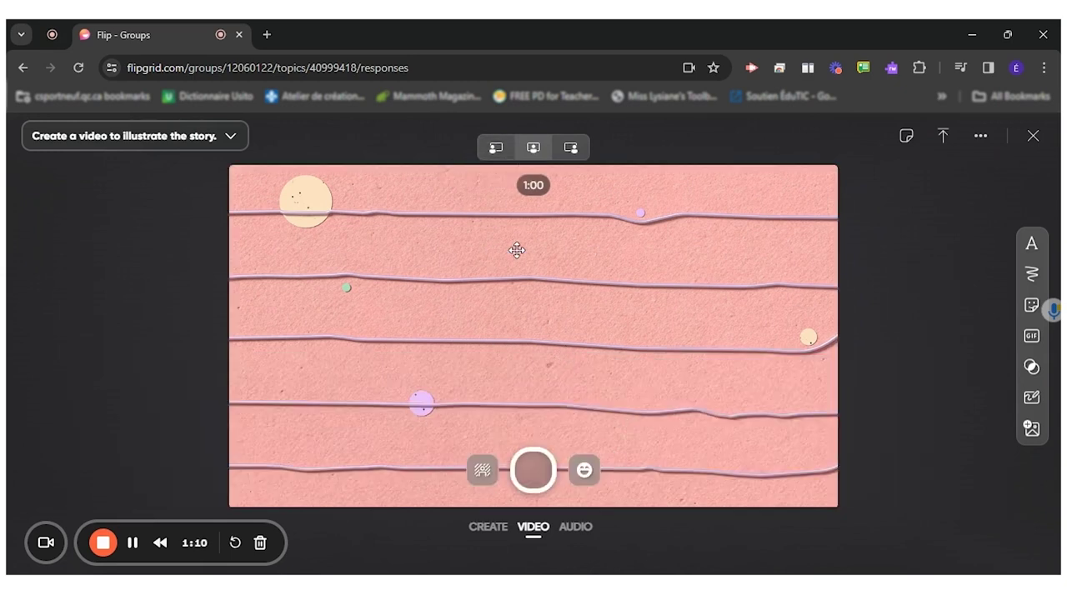
Add a text box with the title 'The Three Little Pigs' across the middle of the frame
left_click(1032, 243)
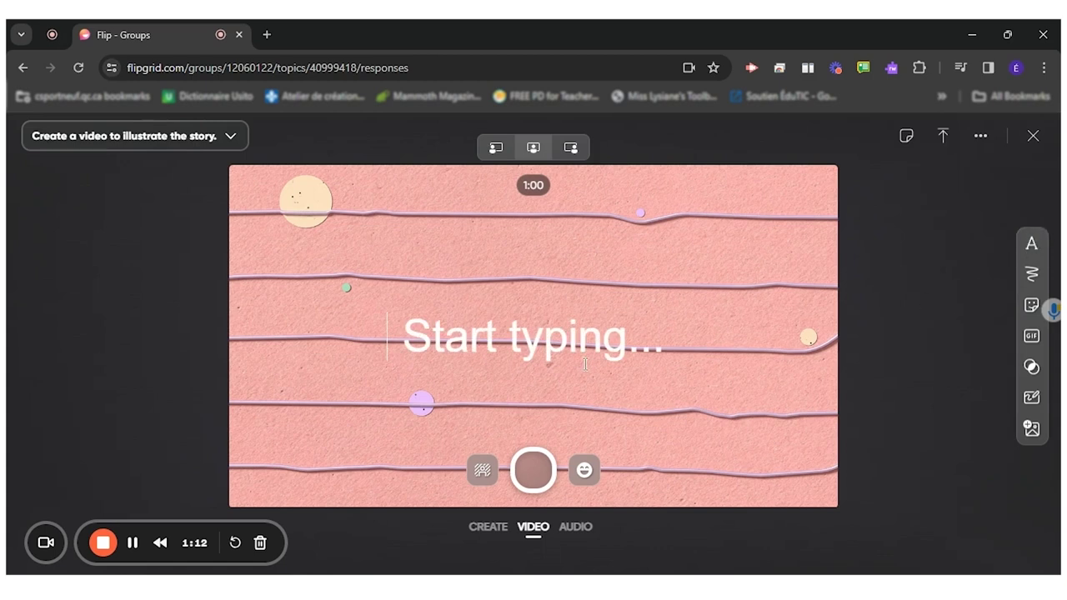
left_click(517, 345)
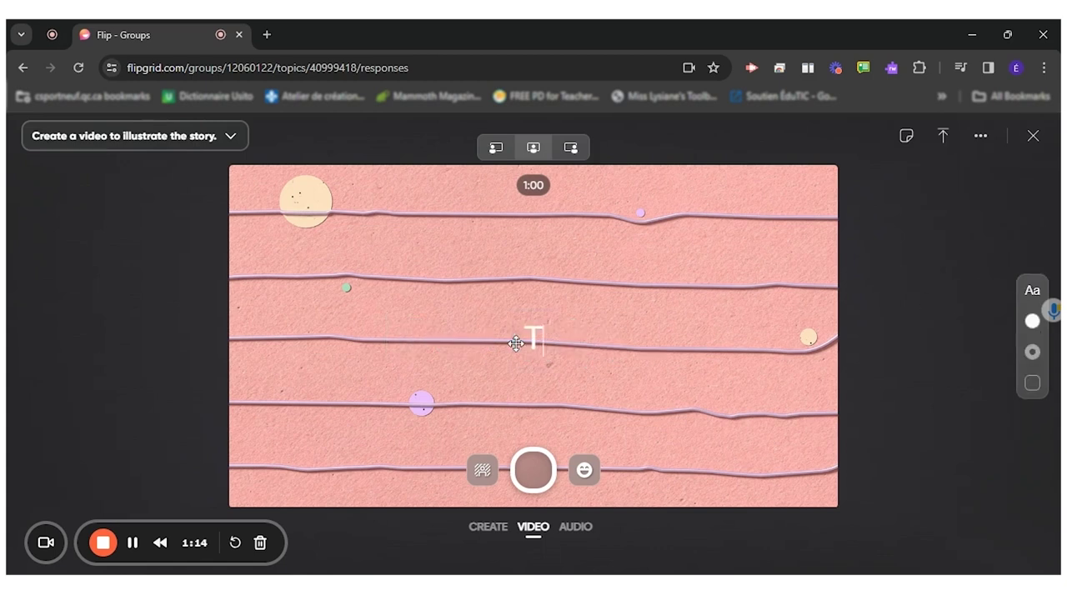
type("The Te")
key("BackSpace")
type("h")
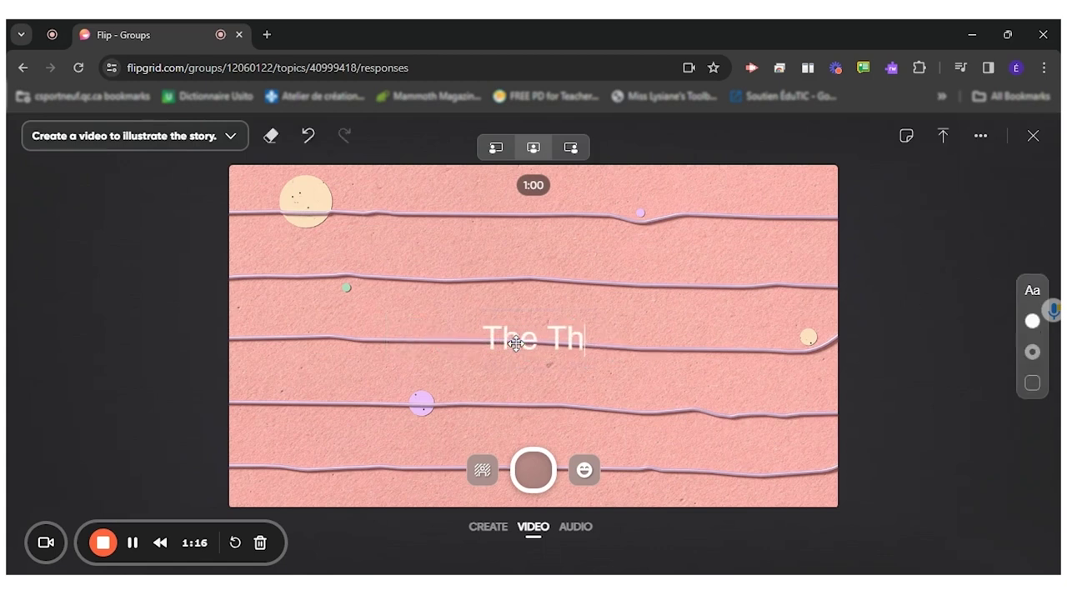
type("ree Little Pigs")
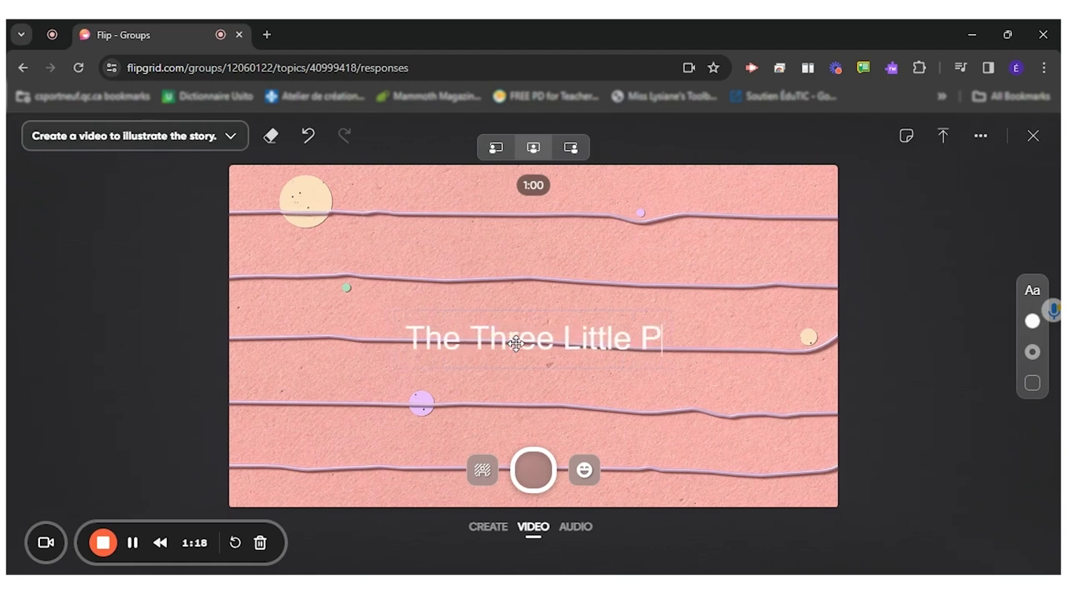
left_click(997, 372)
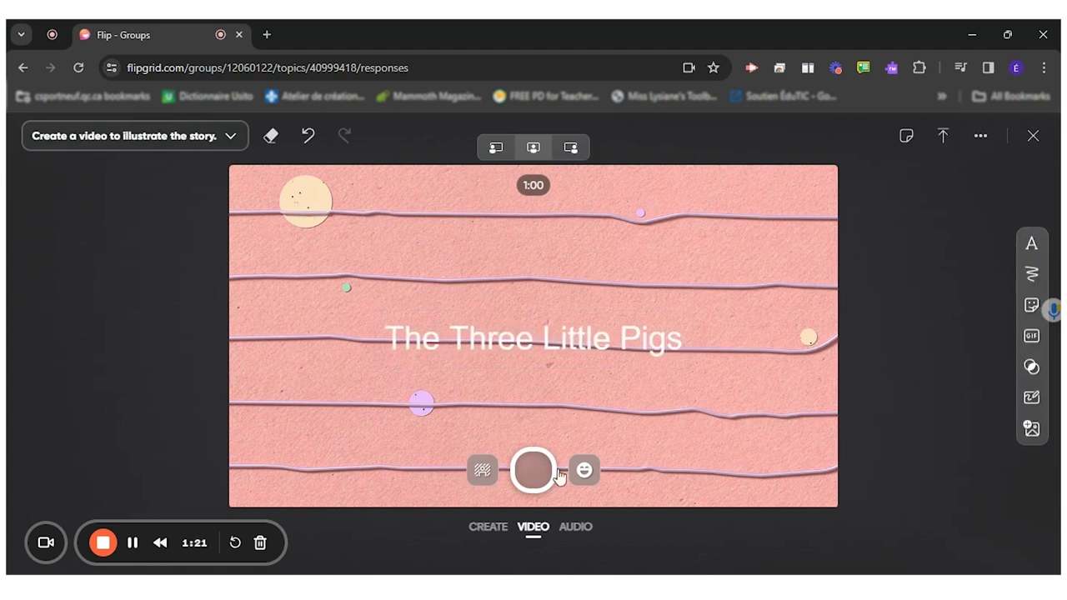
left_click(1032, 335)
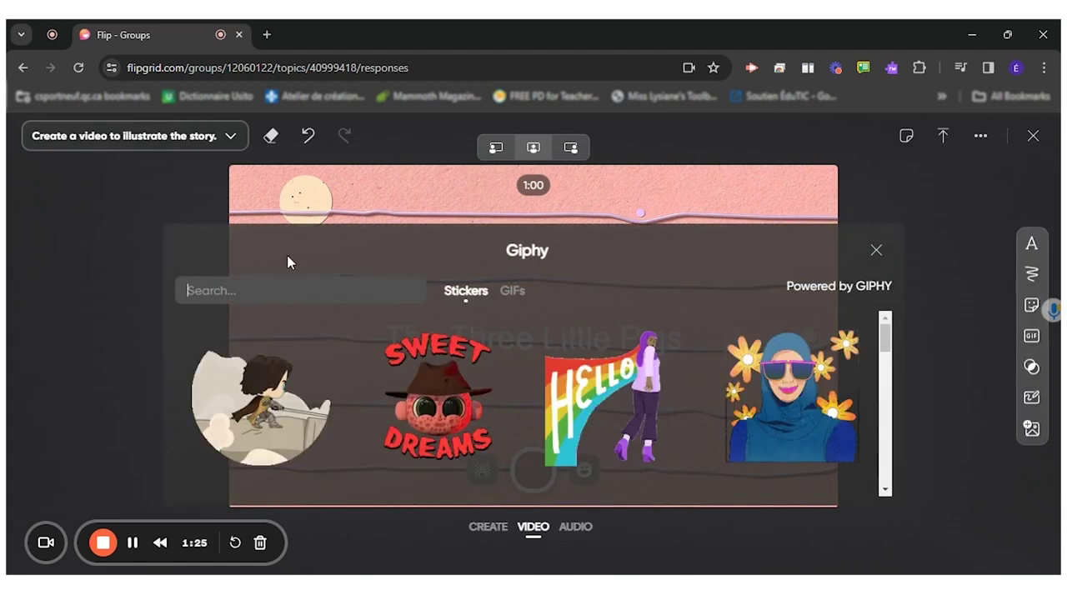
Search Giphy for 'pig' and place a dancing pig lower left and a cheerful pig lower right
type("pig")
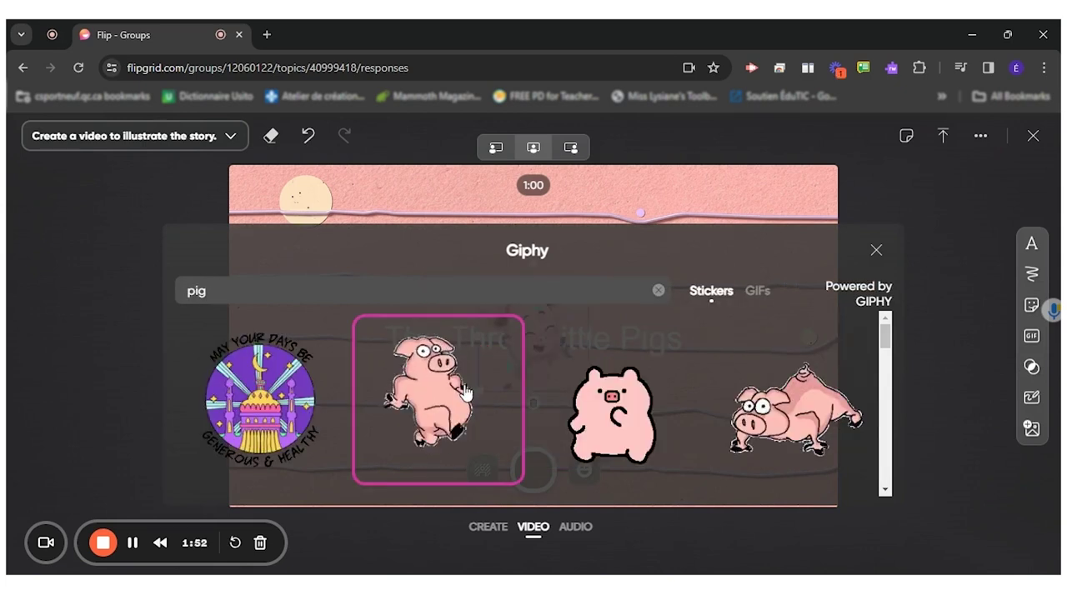
left_click(450, 406)
mouse_move(550, 351)
left_mouse_down()
mouse_move(374, 454)
mouse_move(342, 435)
left_mouse_up()
left_click(553, 359)
mouse_move(553, 360)
left_mouse_down()
mouse_move(722, 439)
mouse_move(757, 439)
left_mouse_up()
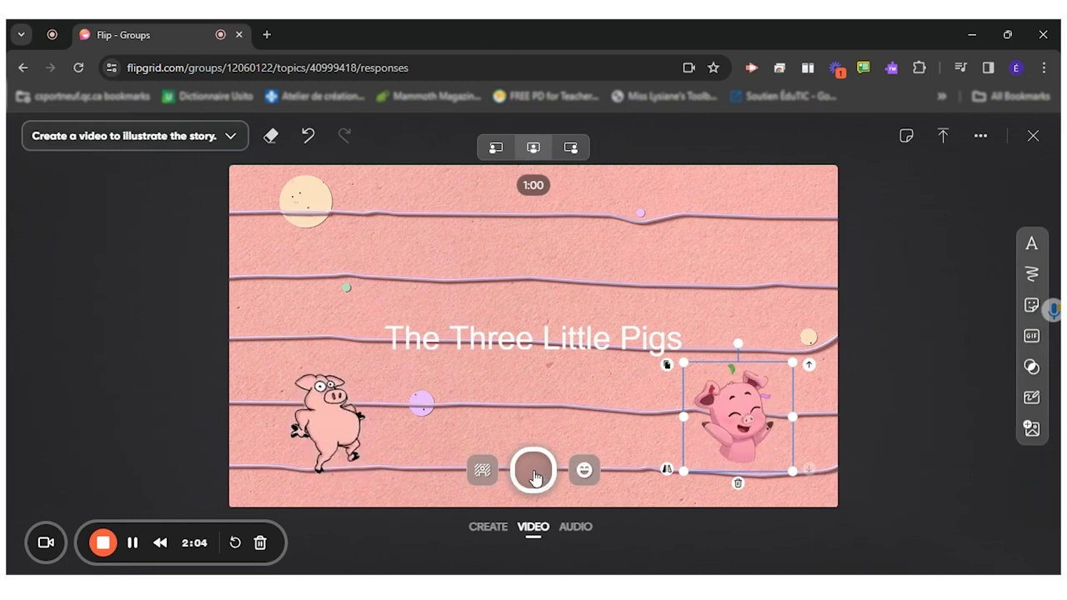
Record a clip of the titled pig scene, then delete both pig stickers and the title
left_click(536, 476)
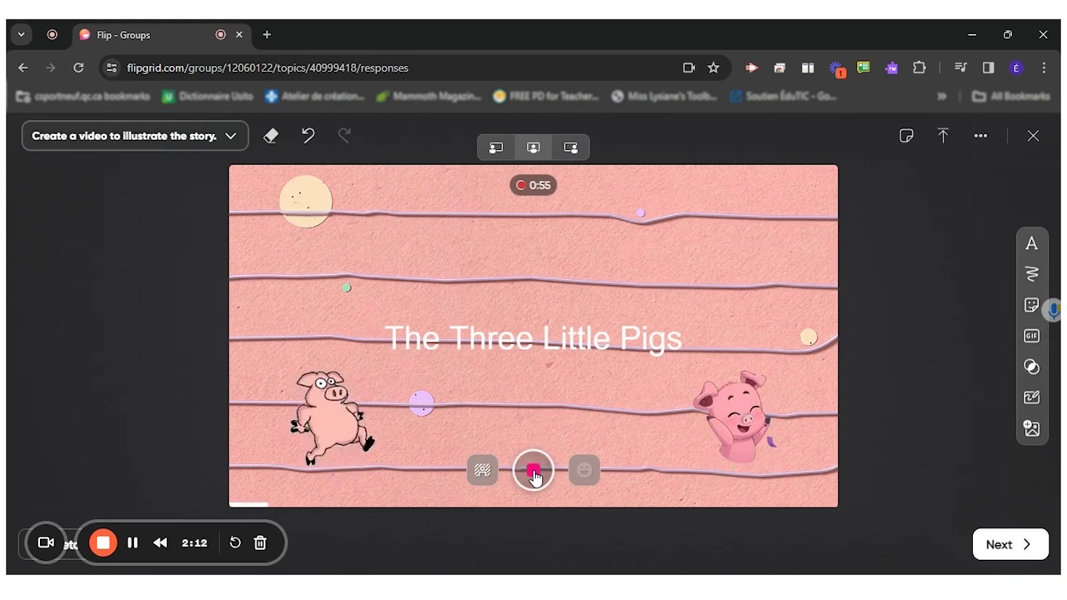
left_click(534, 474)
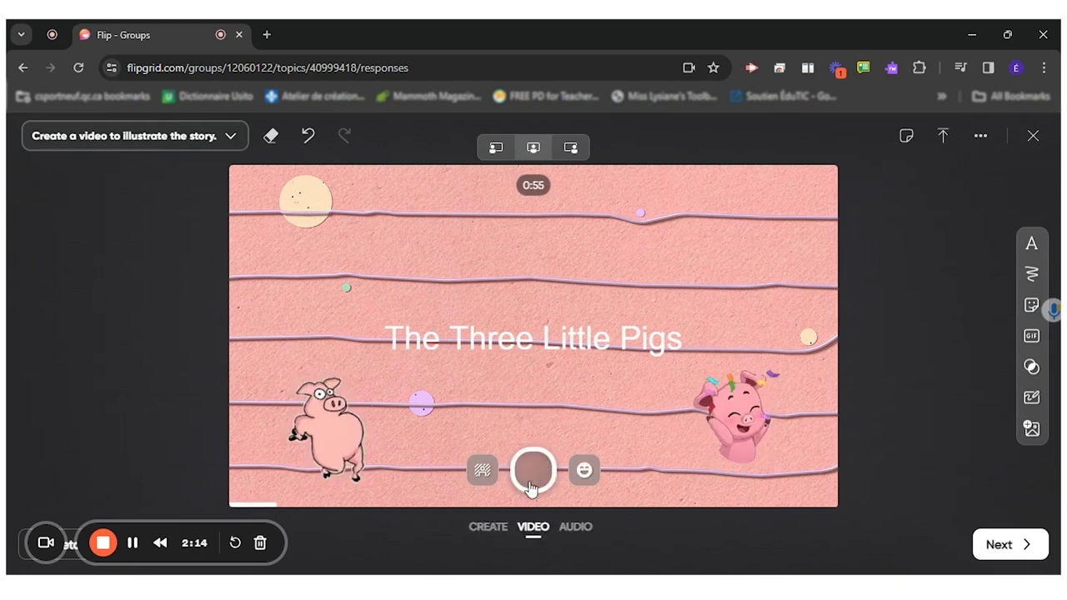
left_click(684, 371)
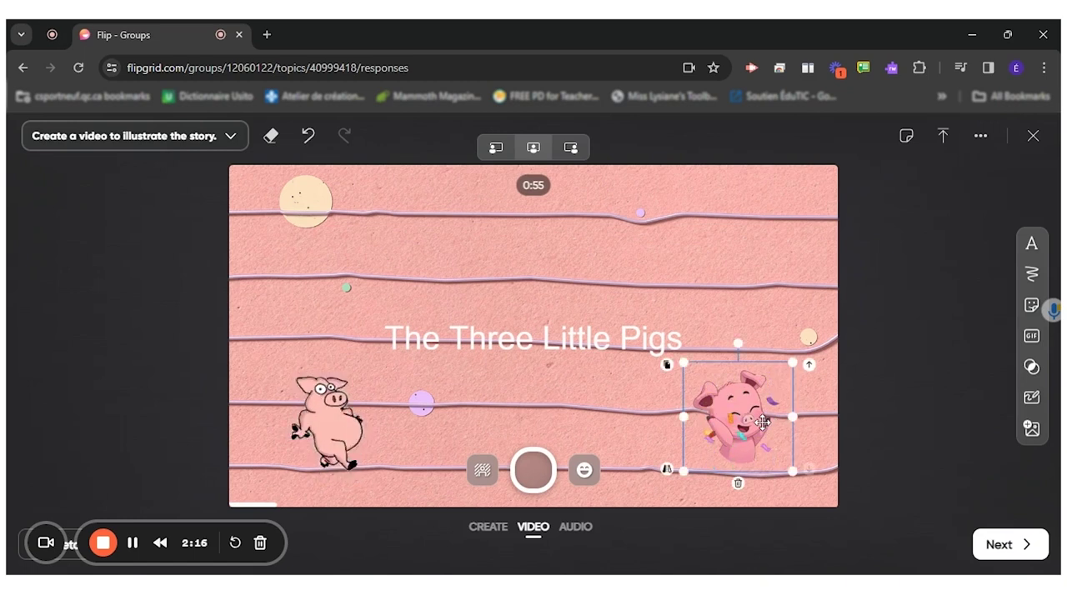
key("Delete")
left_click(334, 417)
key("Delete")
left_click(434, 323)
key("Delete")
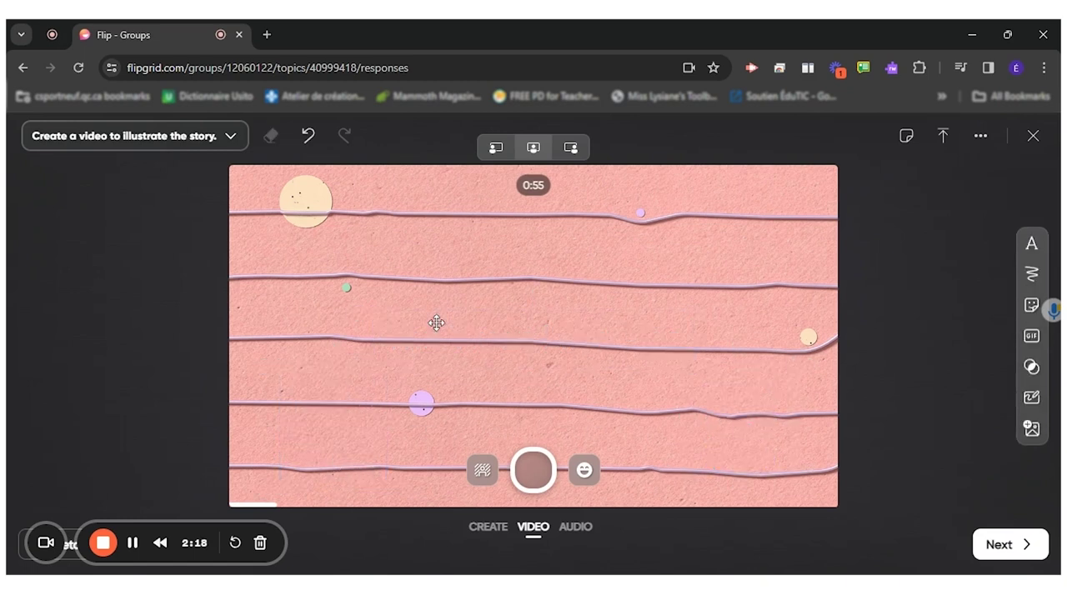
Replace the pink backdrop with the green Puzzle Room backdrop
left_click(482, 471)
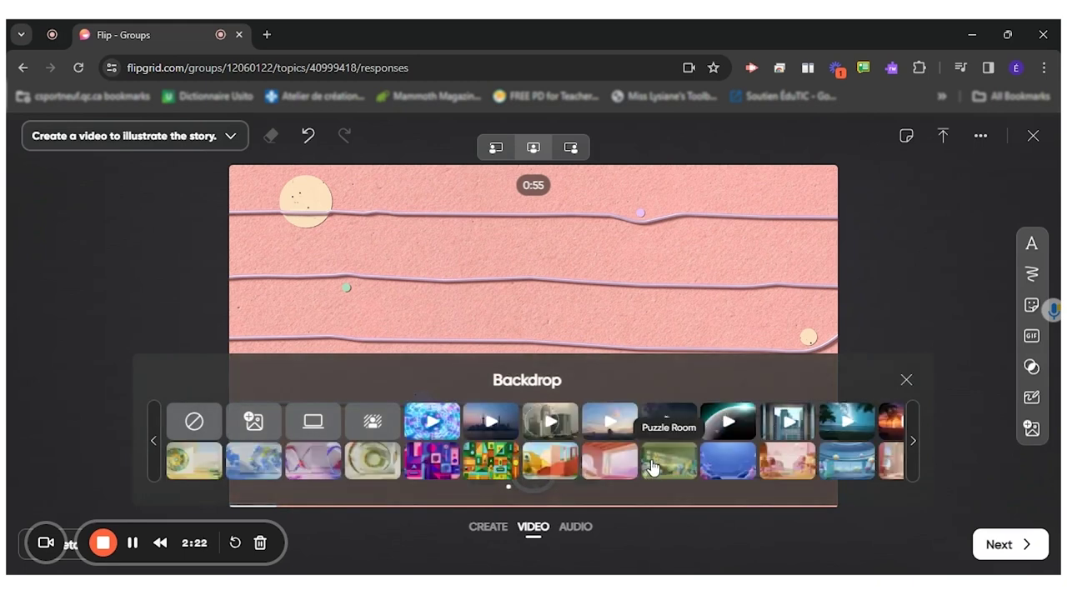
left_click(653, 468)
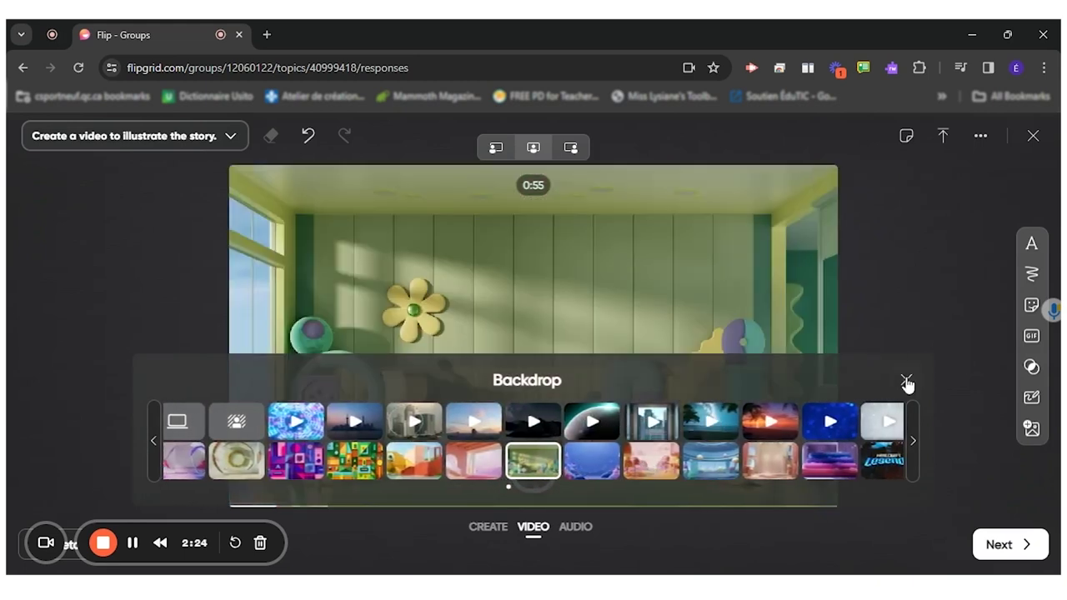
left_click(908, 383)
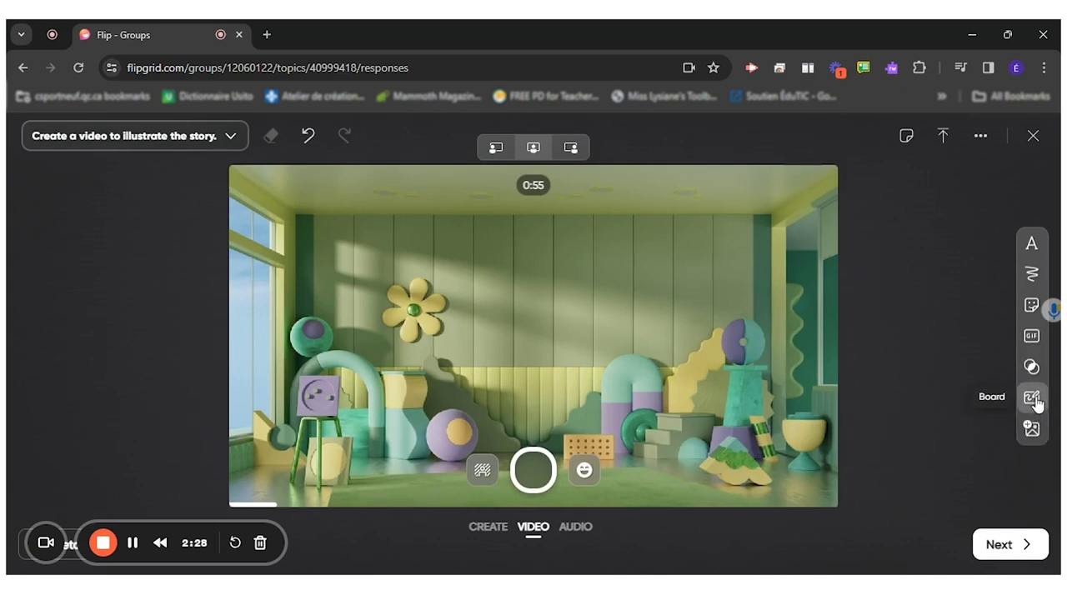
left_click(1032, 338)
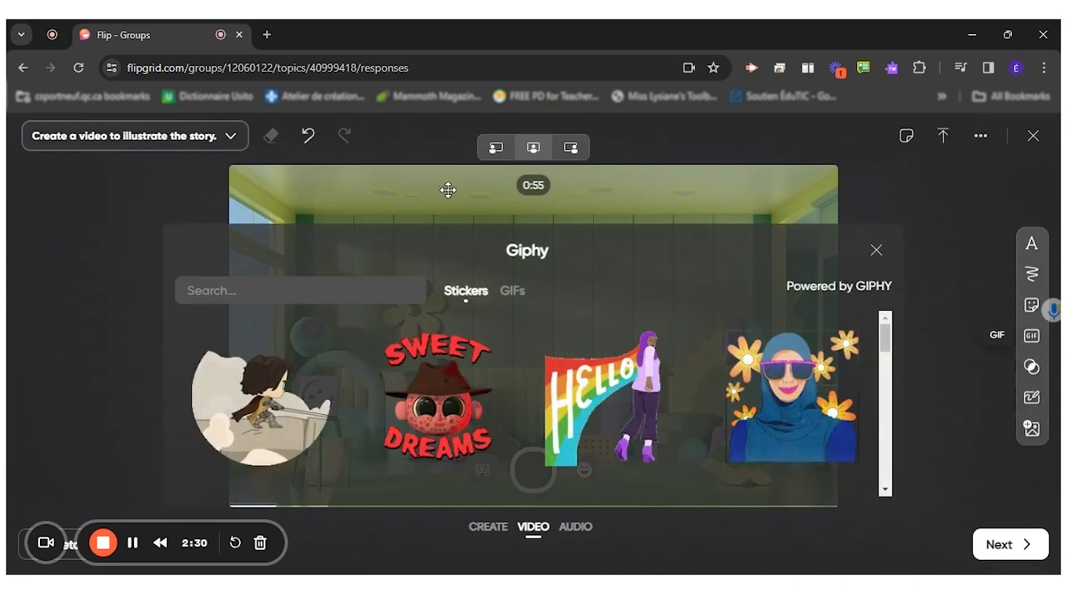
Search stickers for 'wo', add the wolf head, enlarge it and centre it in the frame
left_click(318, 290)
type("wolf")
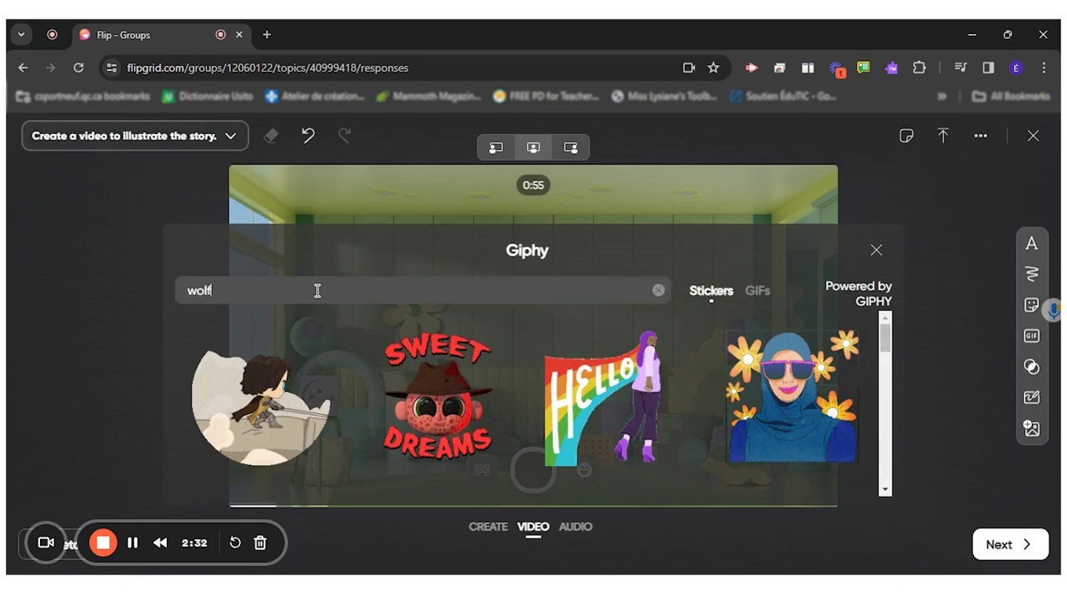
left_click(439, 429)
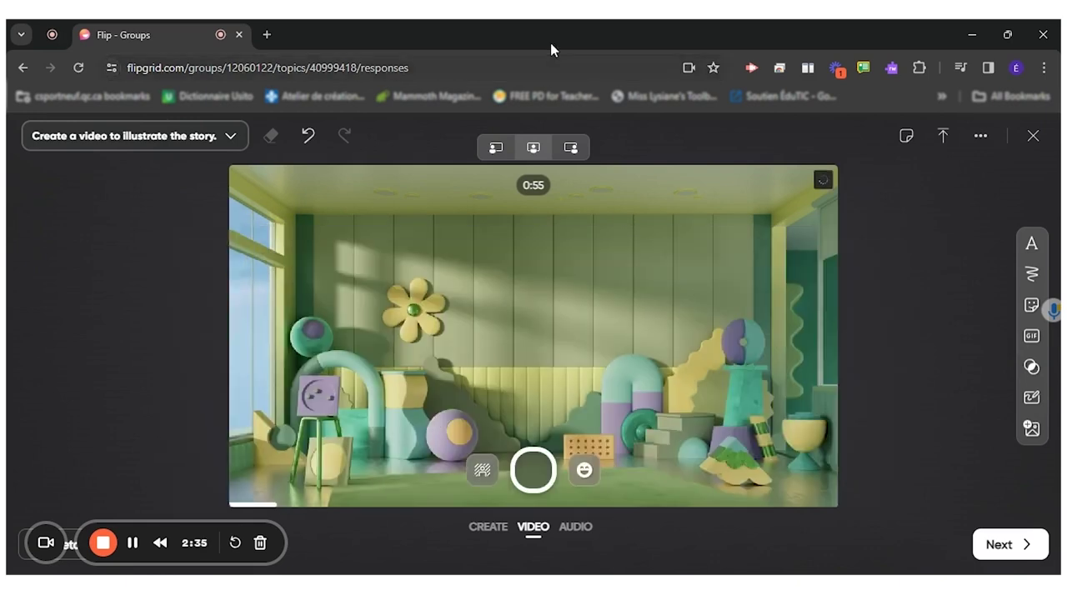
left_click_drag(557, 338, 572, 329)
left_click_drag(609, 276, 665, 222)
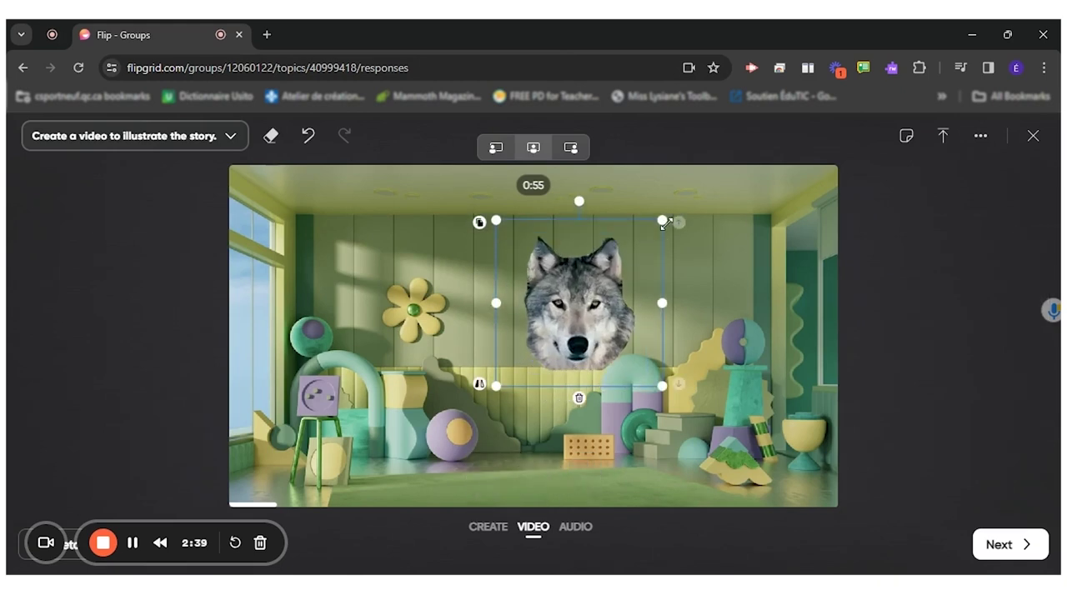
left_click_drag(578, 303, 542, 354)
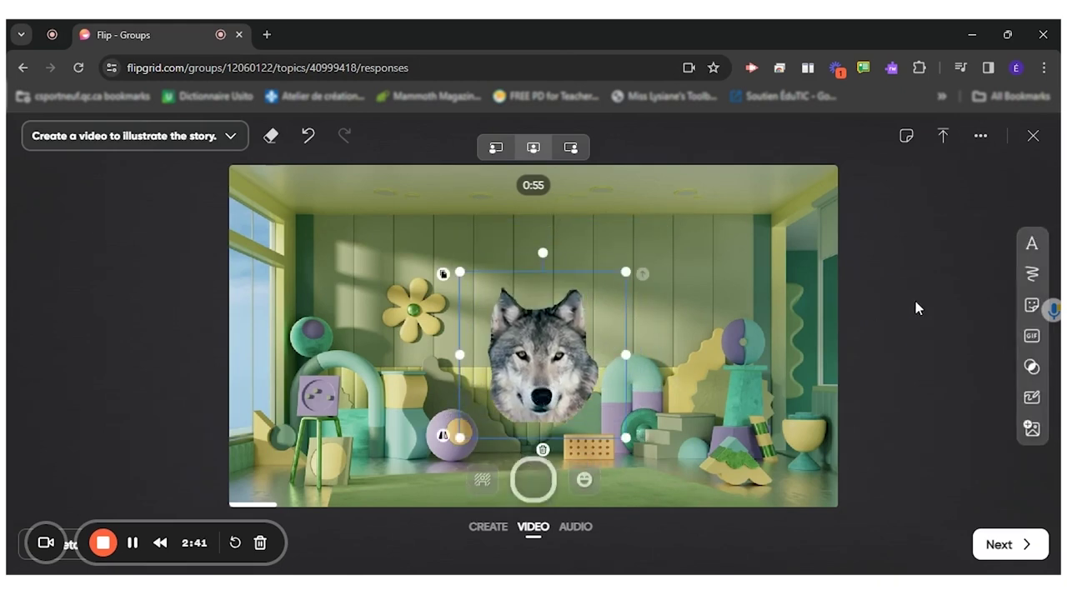
left_click(1032, 245)
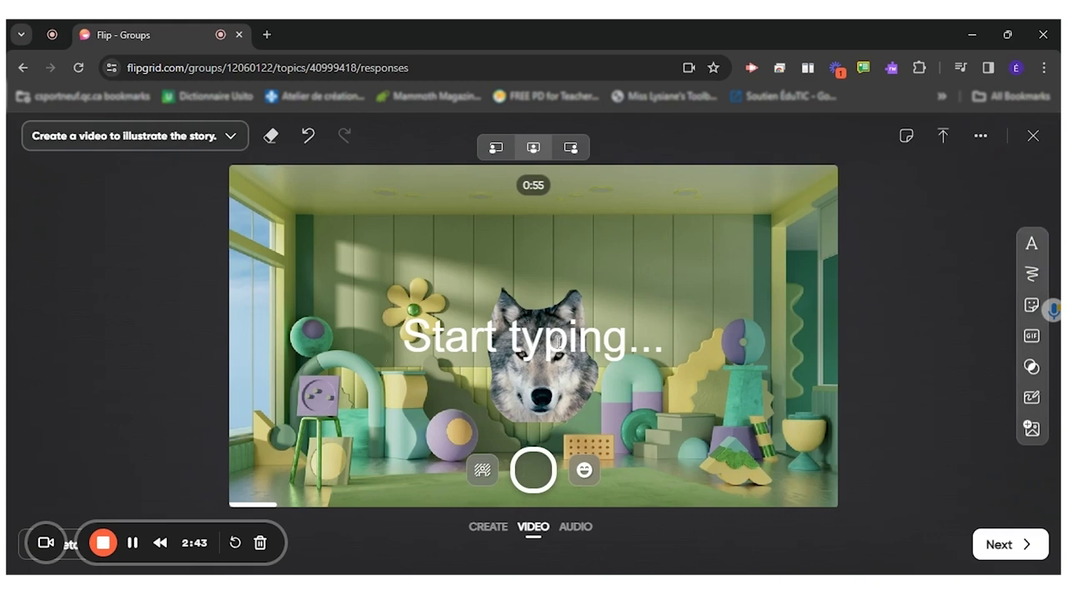
Type the caption 'But the wolf...' and move it to the upper left above the wolf
type("But the ")
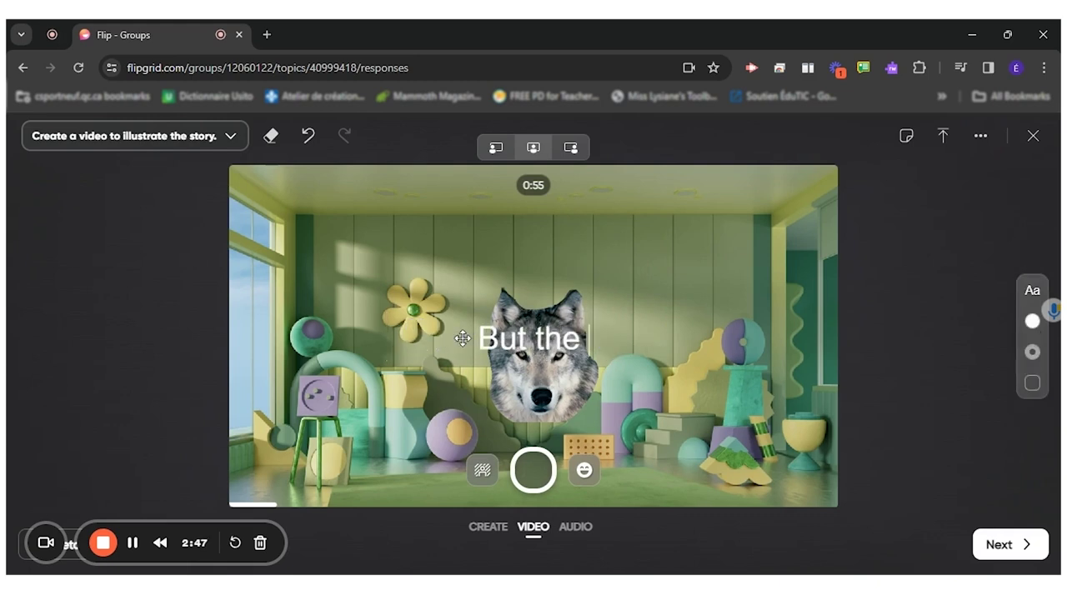
type("wolf...")
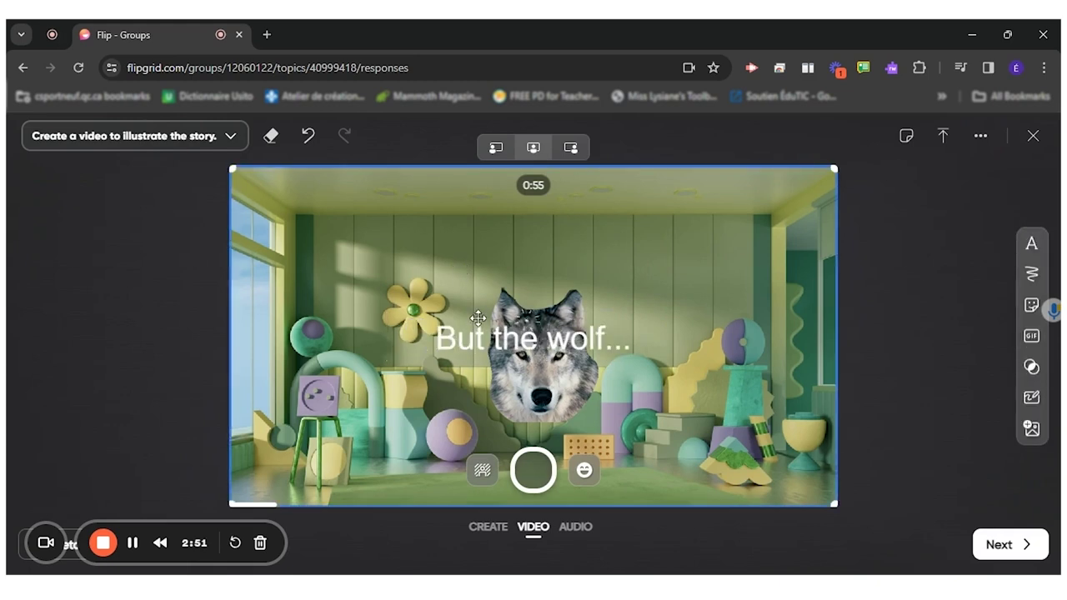
mouse_move(479, 319)
left_mouse_down()
mouse_move(465, 246)
mouse_move(350, 225)
left_mouse_up()
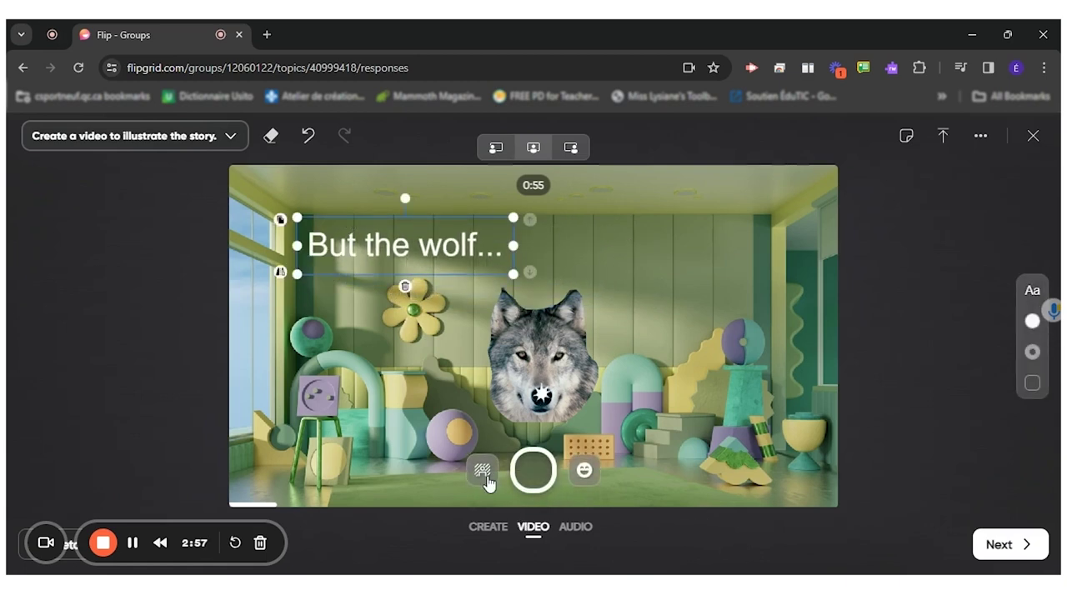
Record a second clip of the wolf scene with its caption
left_click(538, 473)
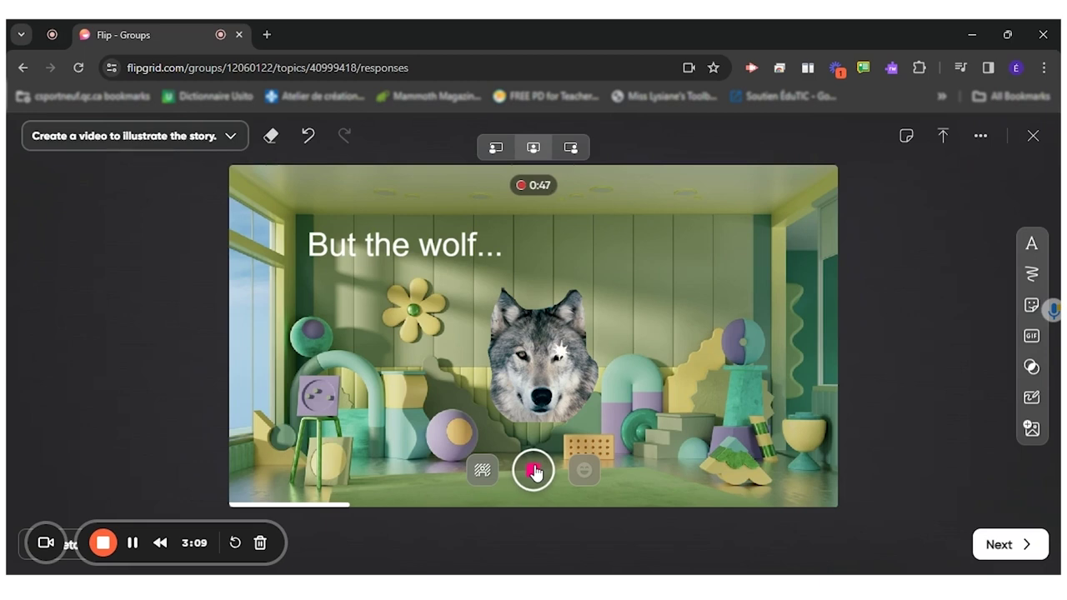
left_click(536, 472)
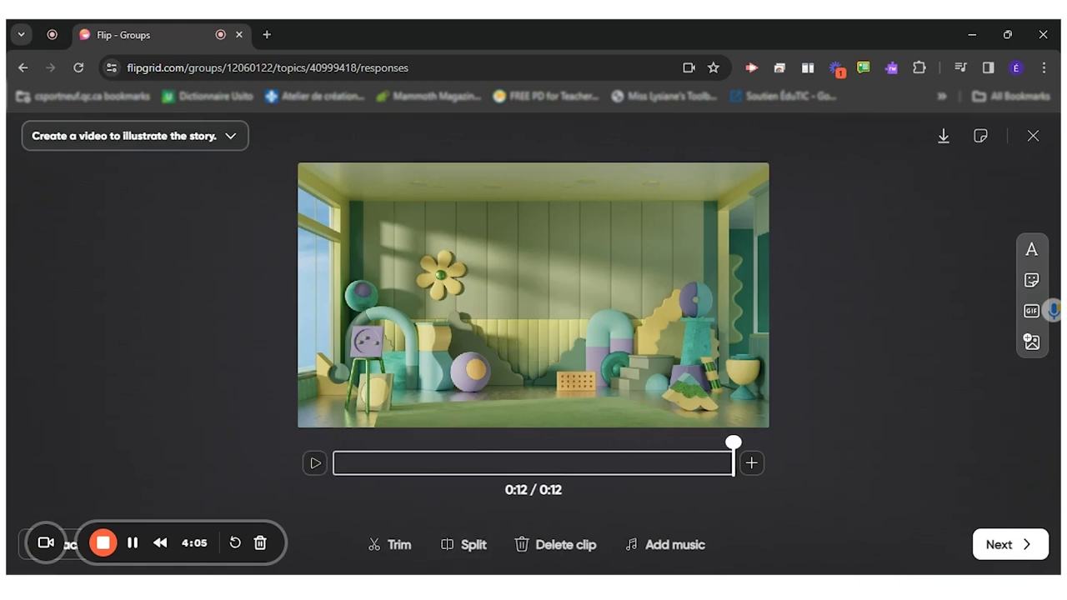
Add a music track from the Music panel to the 12-second video
left_click(644, 543)
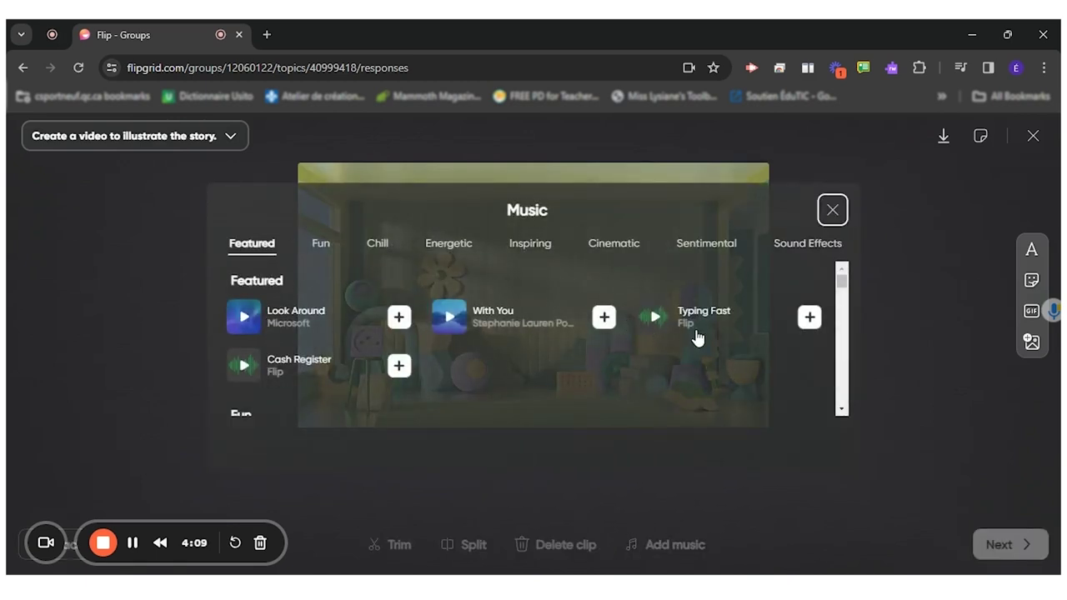
left_click(832, 210)
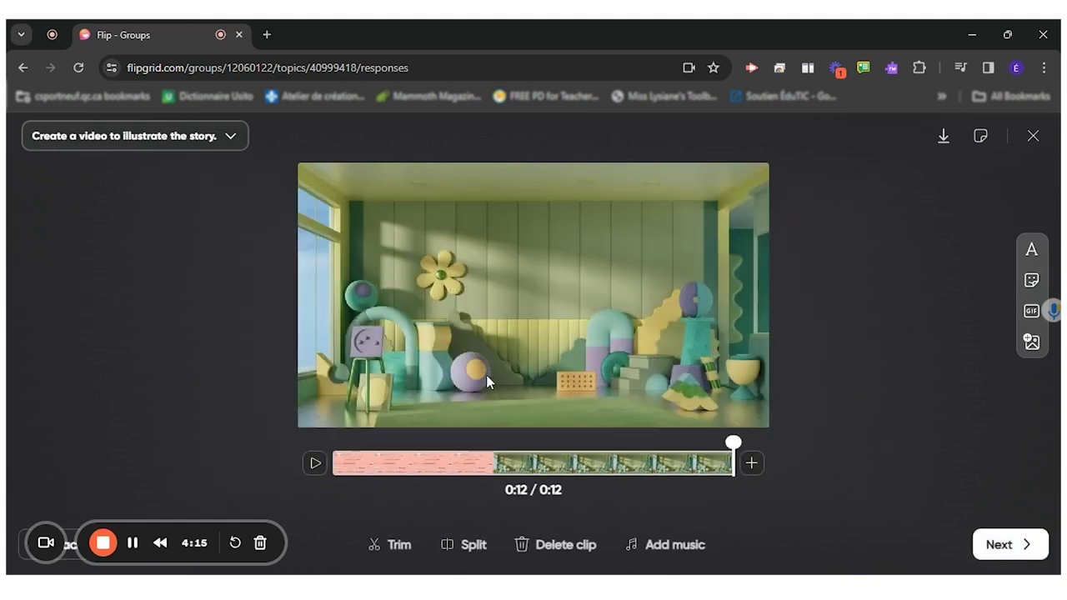
left_click(1010, 550)
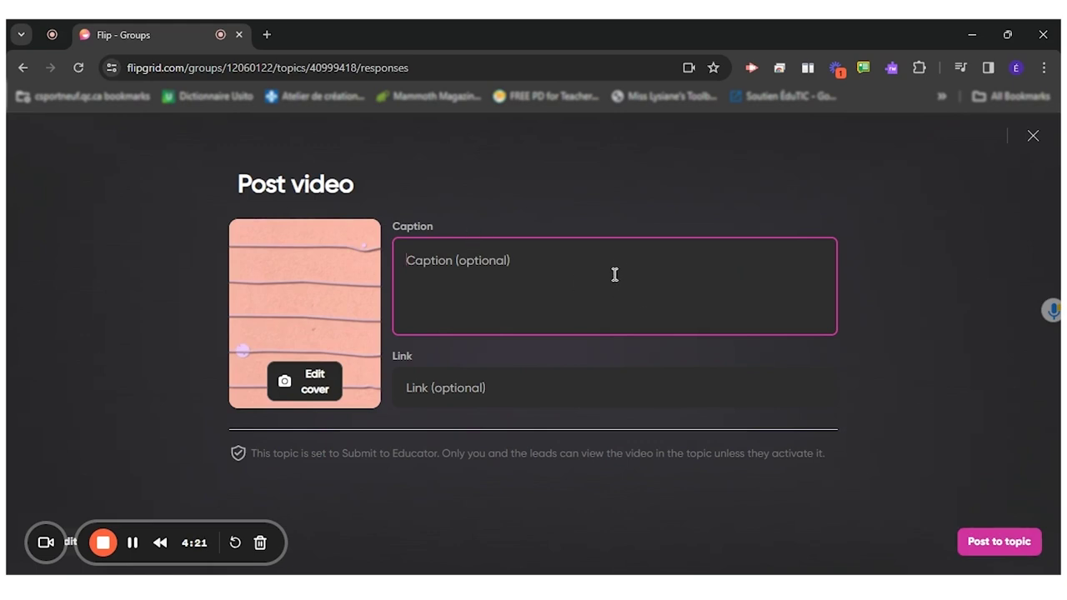
Caption the video 'The Three Little Pigs' and post it to the topic
type("The Three")
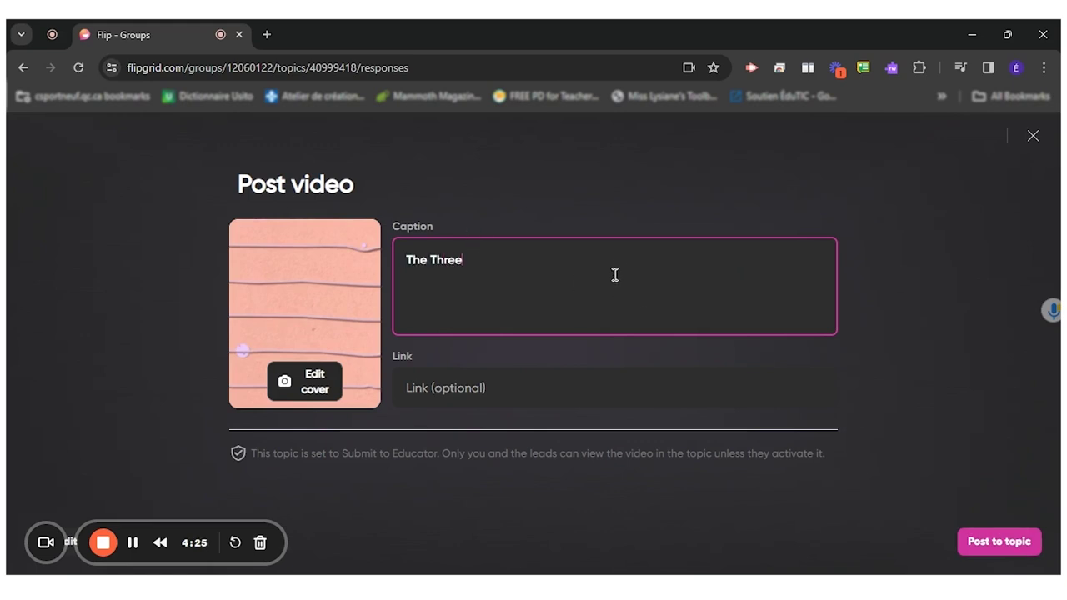
type(" Little Pigs")
left_click(980, 546)
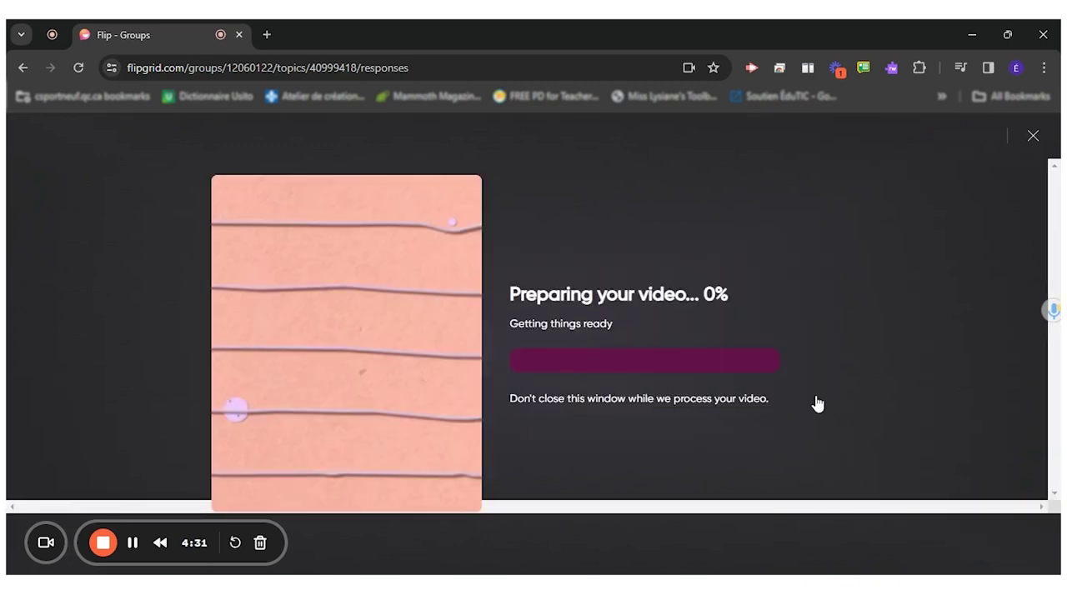